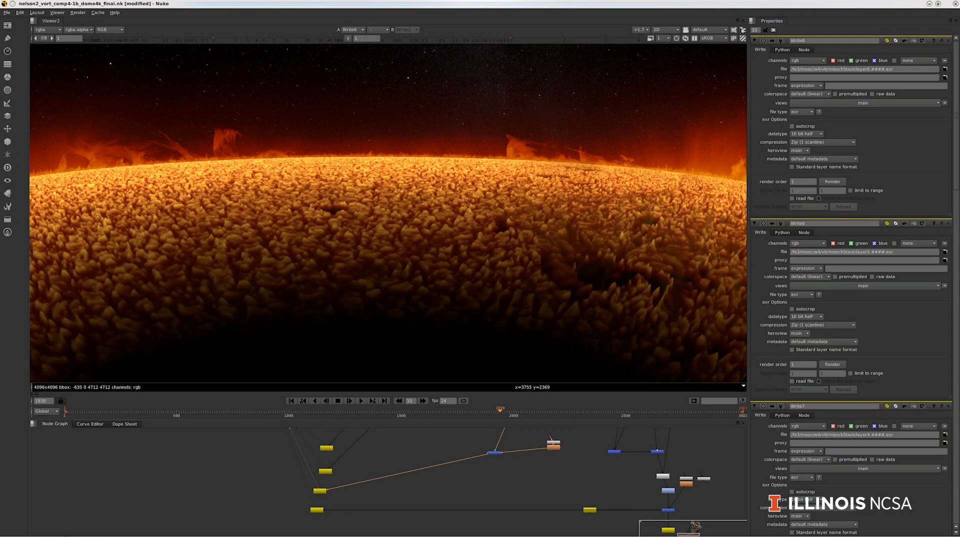
Step: View the solar render layers one by one by showing Write3, Write4, Write5, Write7 and Write6 in the viewer
key(3)
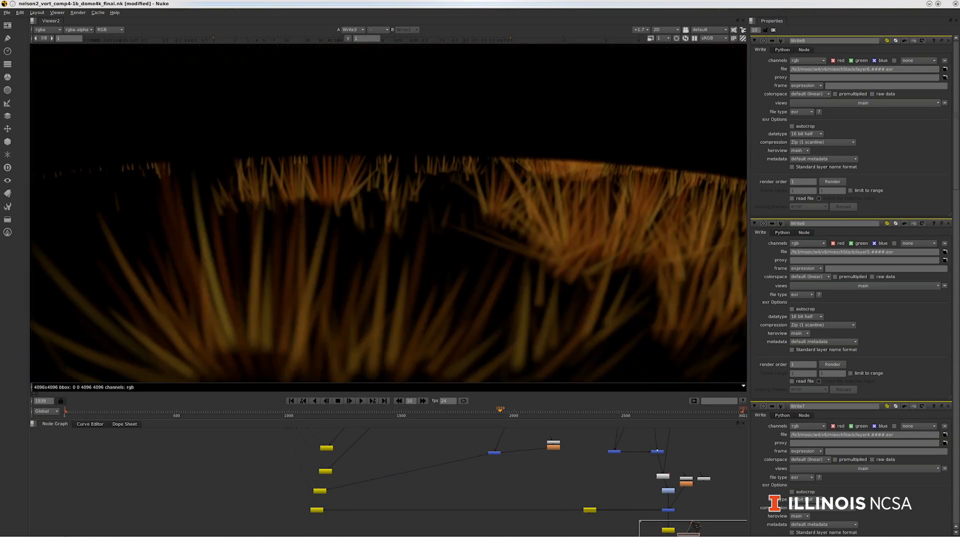
key(4)
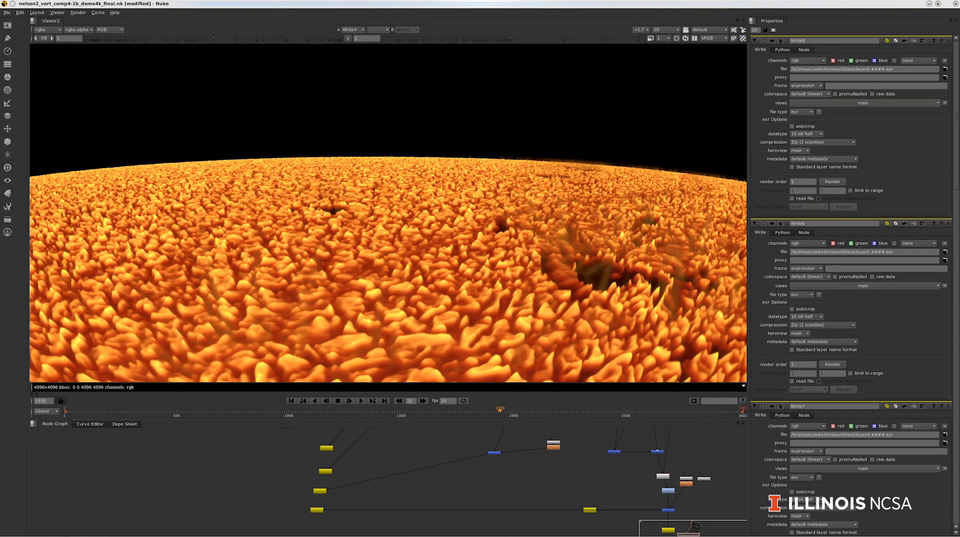
key(5)
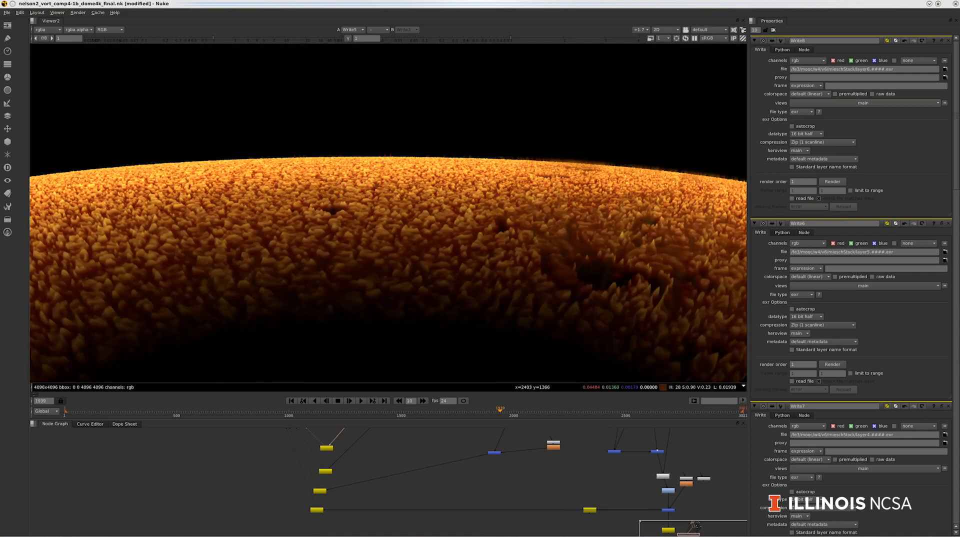
key(7)
key(6)
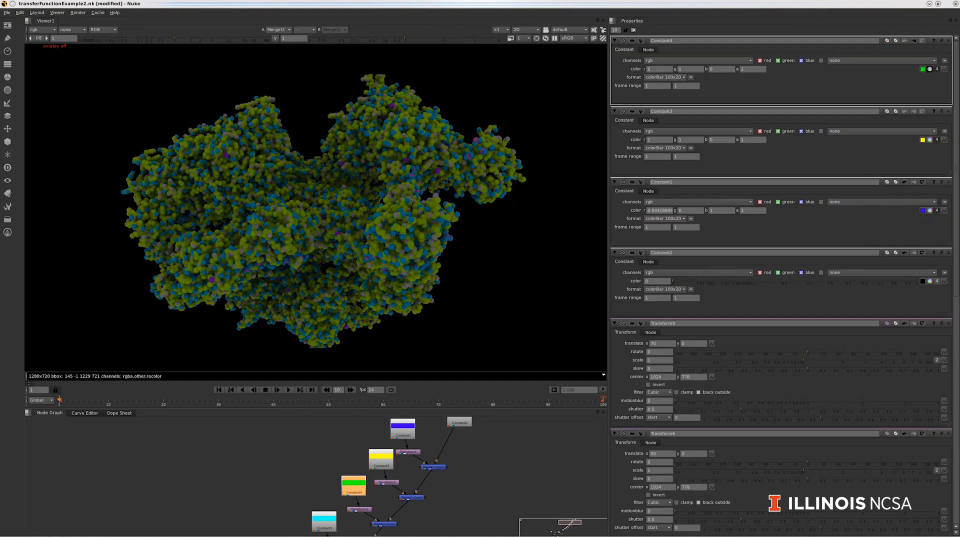
Step: Recolour the Constant4 bar to yellow with the colour wheel and close its colour picker
click(930, 69)
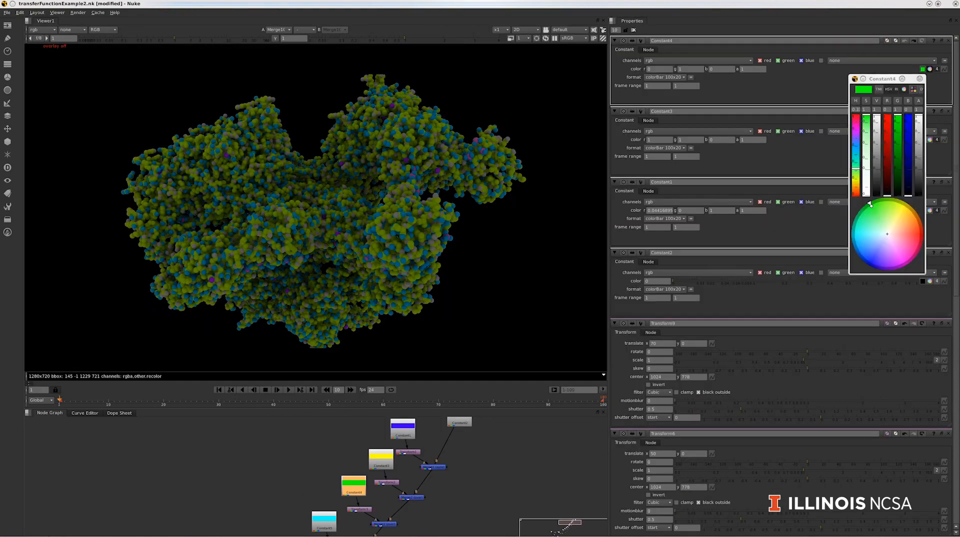
mouse_move(870, 204)
mouse_down()
mouse_move(854, 235)
mouse_move(874, 265)
mouse_move(903, 204)
mouse_move(896, 202)
mouse_up()
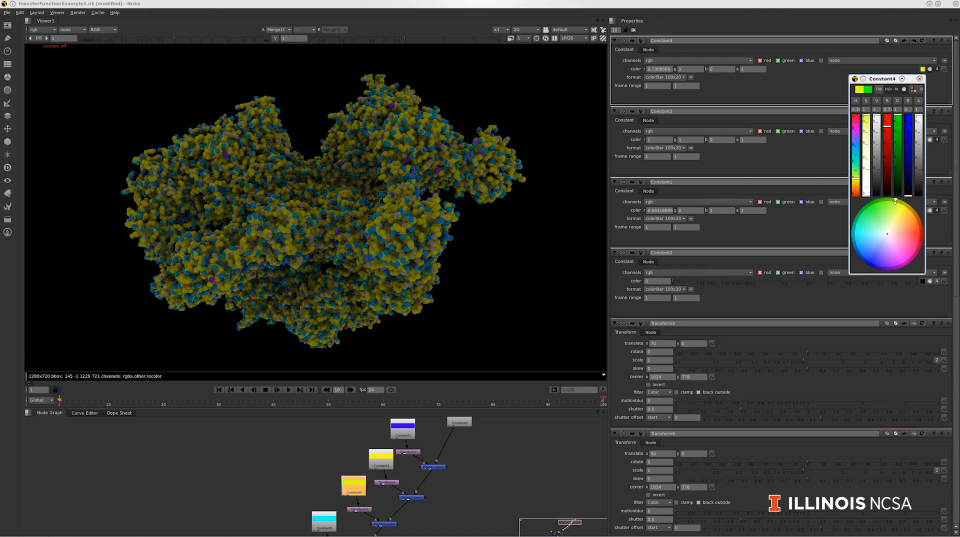
click(920, 78)
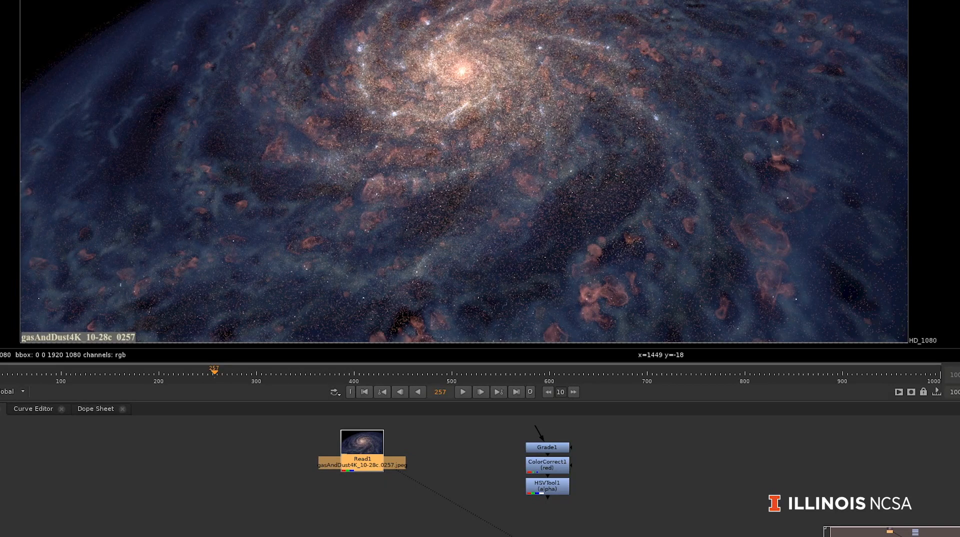
Step: Add a Grade node after Read1 with a blackpoint of 0.002 and a whitepoint of 0.76
key(Tab)
text(grad)
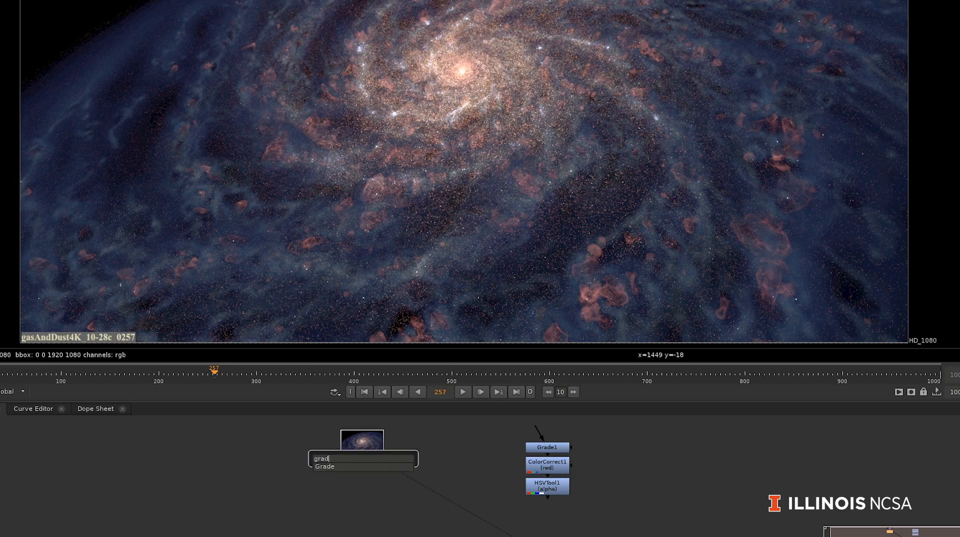
key(Return)
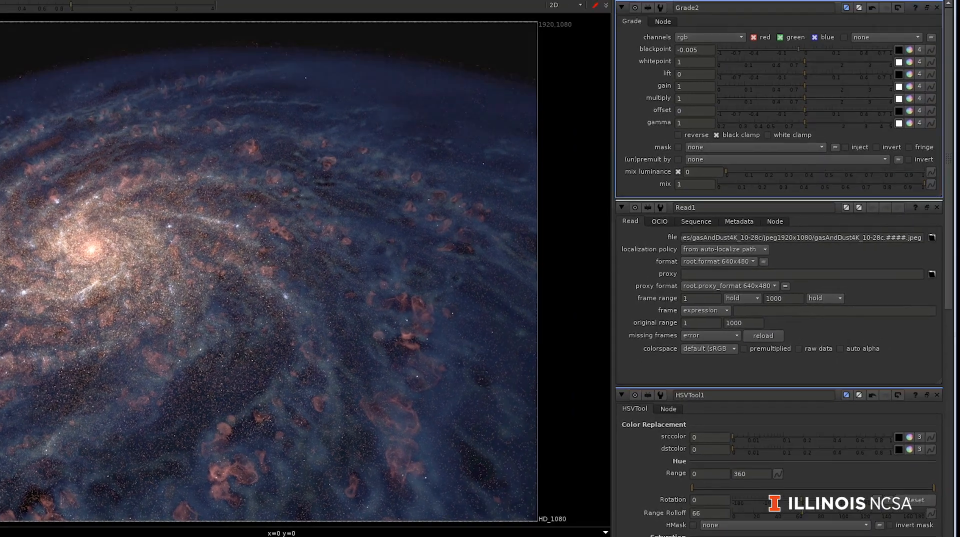
mouse_move(798, 50)
mouse_down()
mouse_move(823, 49)
mouse_move(810, 50)
mouse_up()
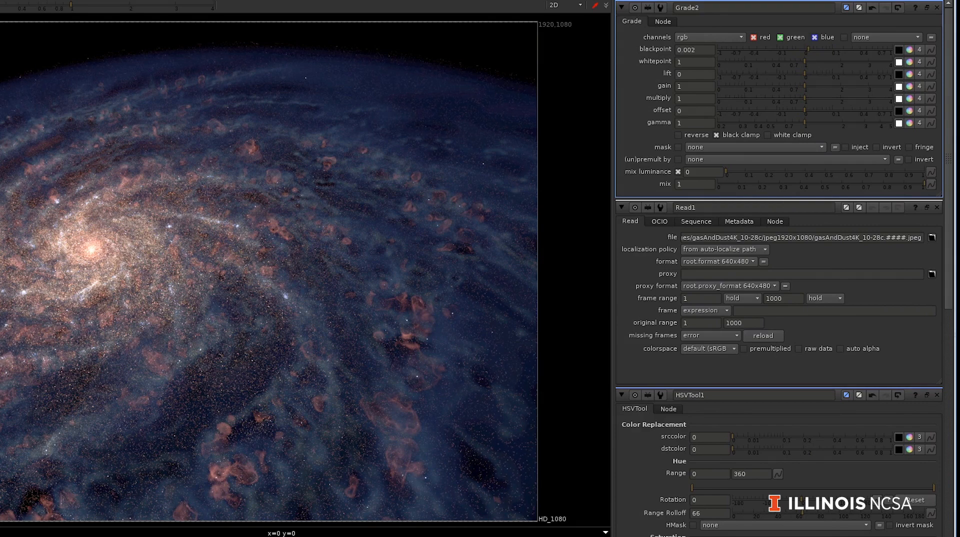
drag(803, 62, 761, 62)
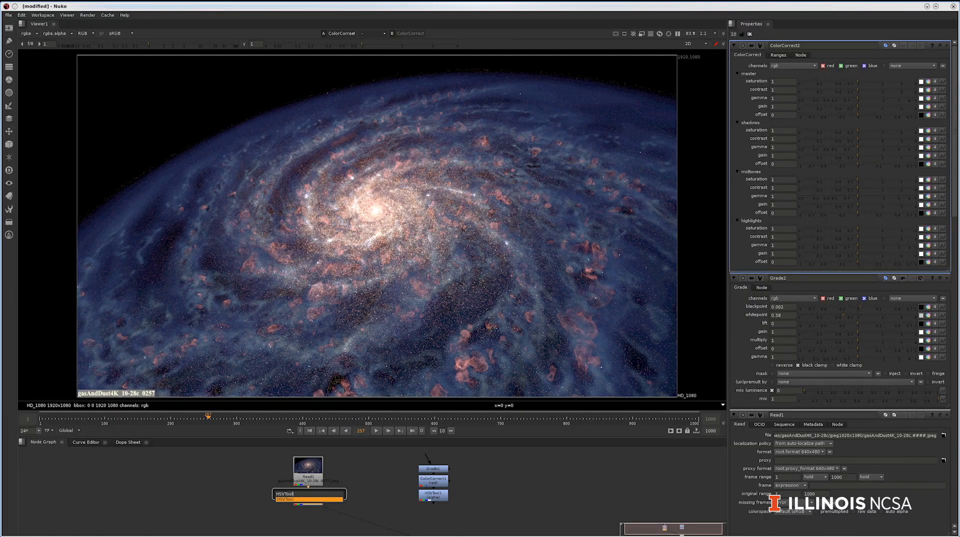
Step: In a new HSVTool node below ColorCorrect2, try a hue rotation, set the saturation adjustment to 0.09 and lower the brightness adjustment slightly
key(Return)
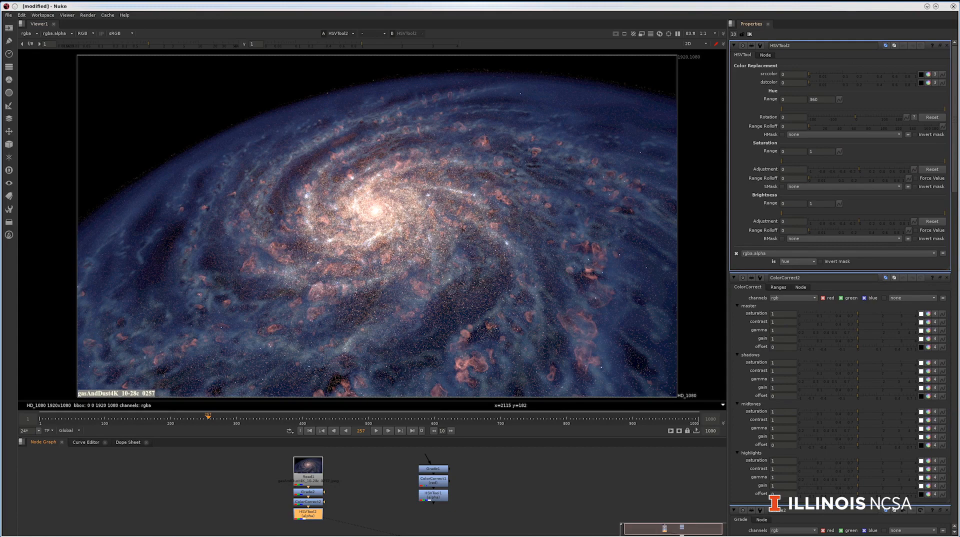
drag(856, 117, 858, 117)
key(ctrl+z)
drag(859, 169, 858, 169)
mouse_move(851, 169)
mouse_down()
mouse_move(875, 170)
mouse_move(850, 169)
mouse_move(864, 170)
mouse_up()
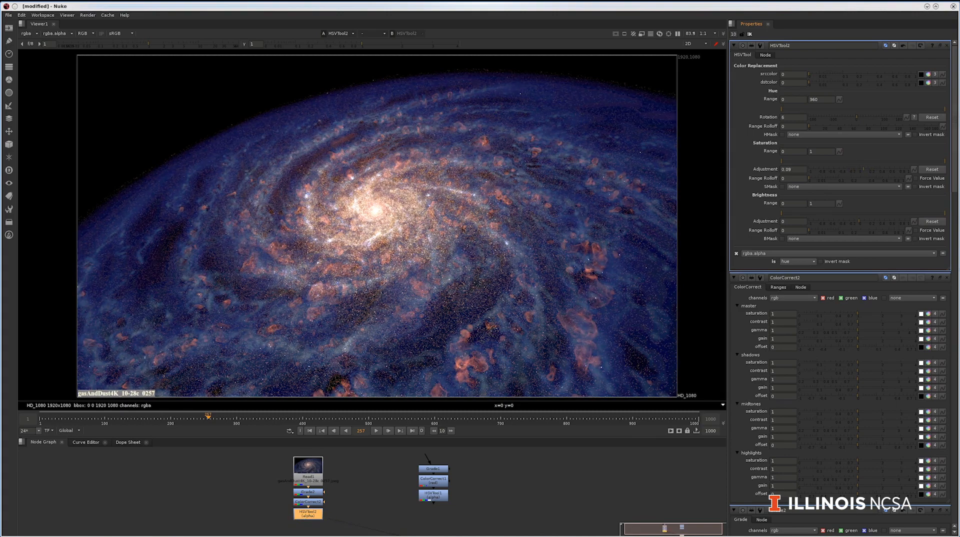
drag(859, 221, 856, 221)
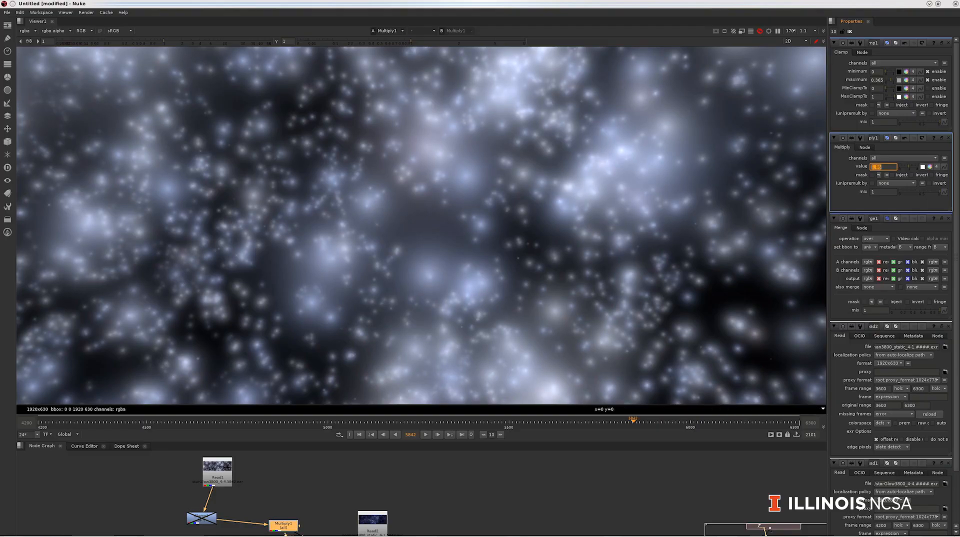
Step: Try brighter Multiply1 values on the star glow image and settle on 1.05
mouse_move(909, 166)
mouse_down()
mouse_move(900, 167)
mouse_move(917, 167)
mouse_up()
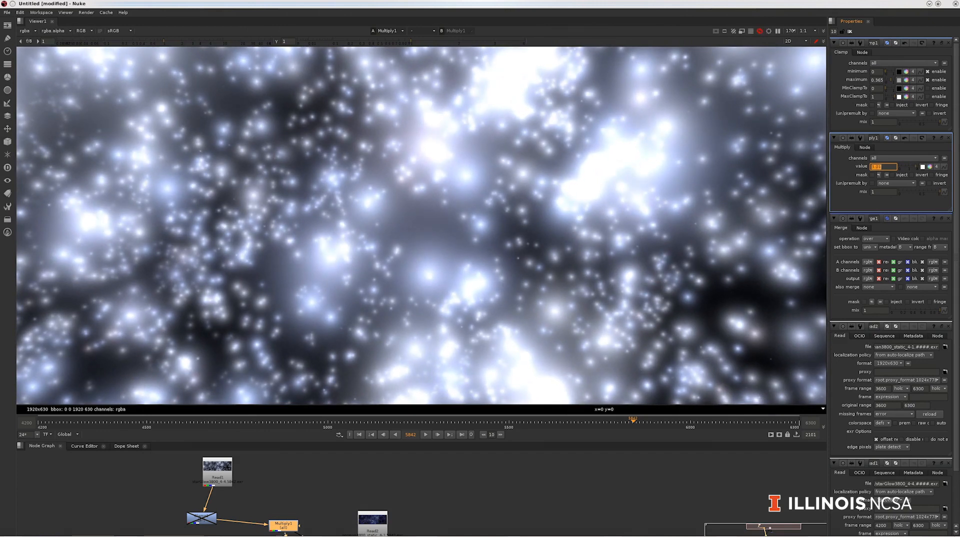
drag(915, 167, 912, 167)
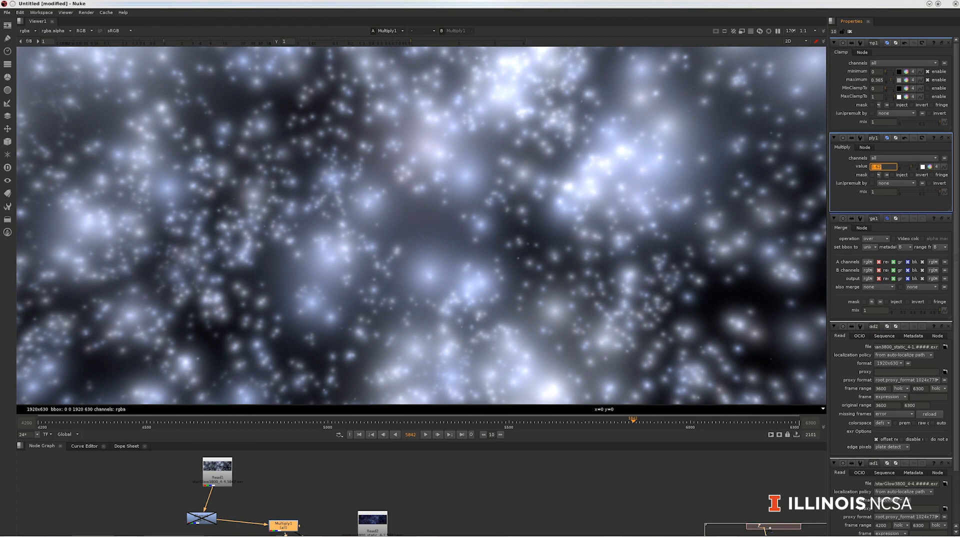
drag(910, 166, 909, 166)
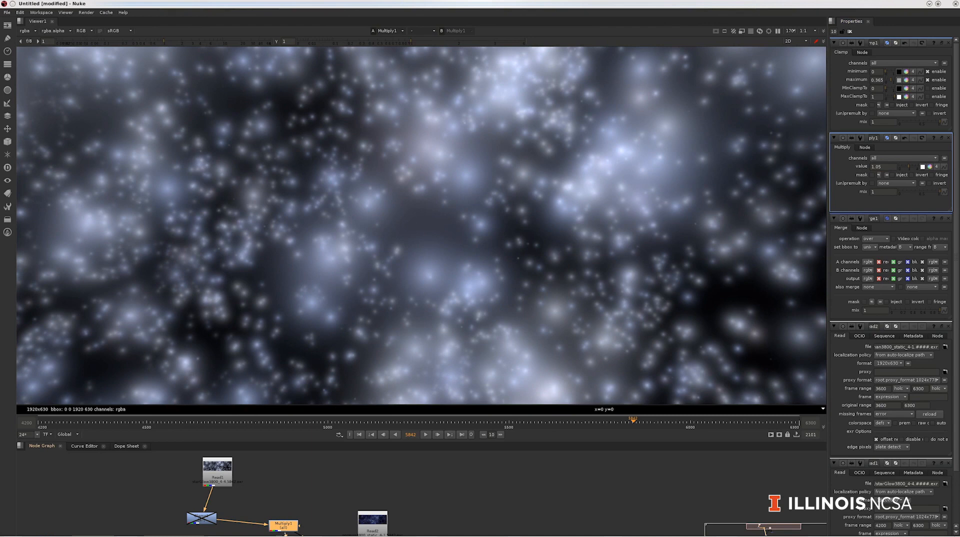
Step: Toggle the Clamp1 node until it is enabled and fine-tune the Multiply1 value to slightly below 1.05
click(202, 518)
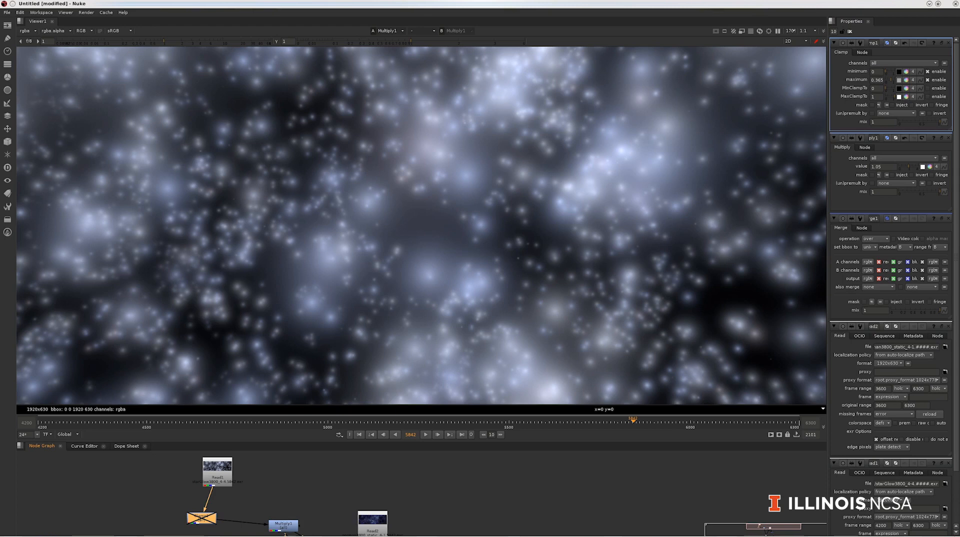
key(d)
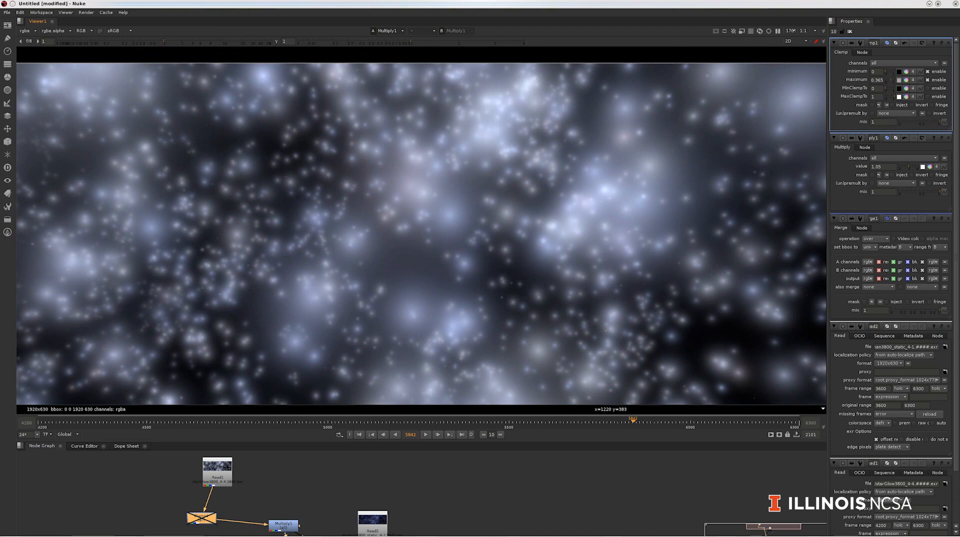
key(d)
key(d)
click(883, 167)
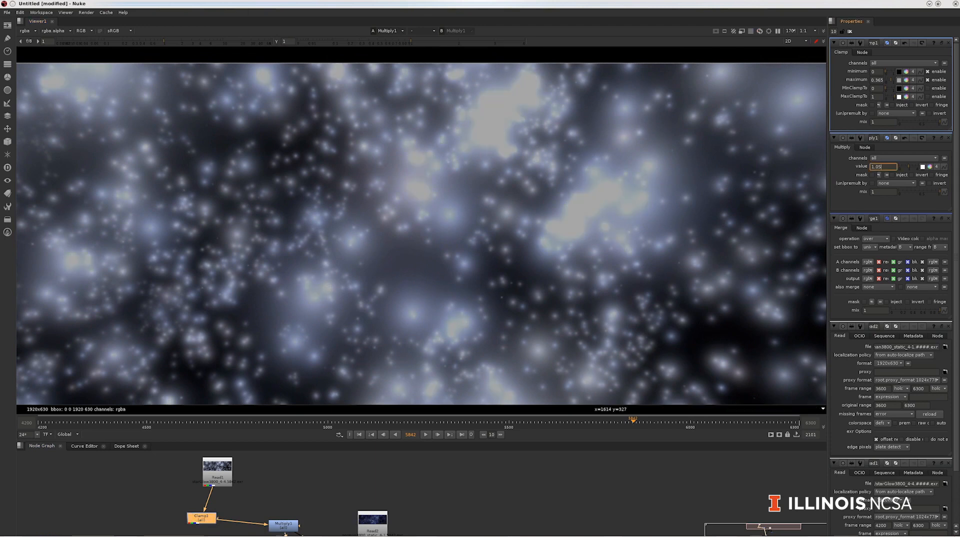
drag(908, 167, 908, 167)
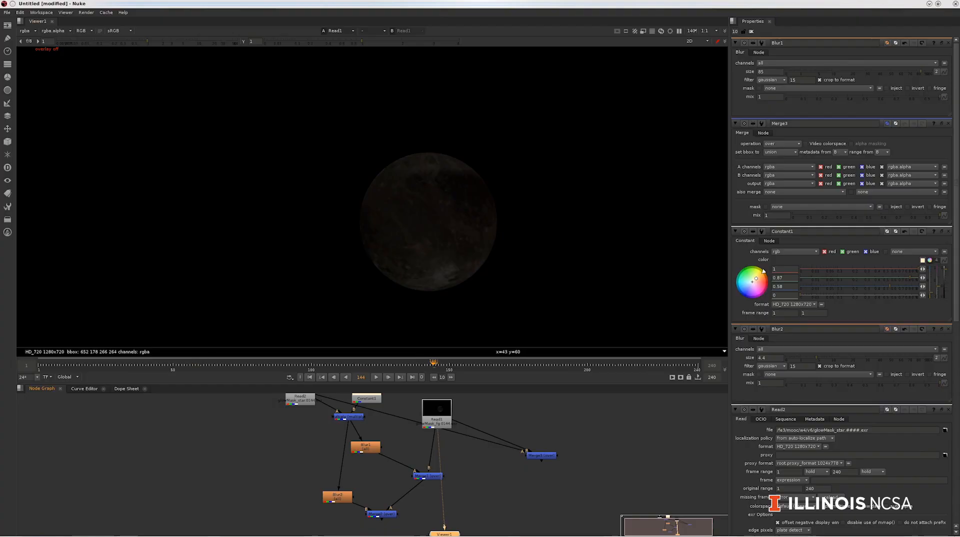
Step: Compare the star glow mask in Read2 with the Read1 image while scrubbing the timeline, and view the final merge of the glow tree
key(2)
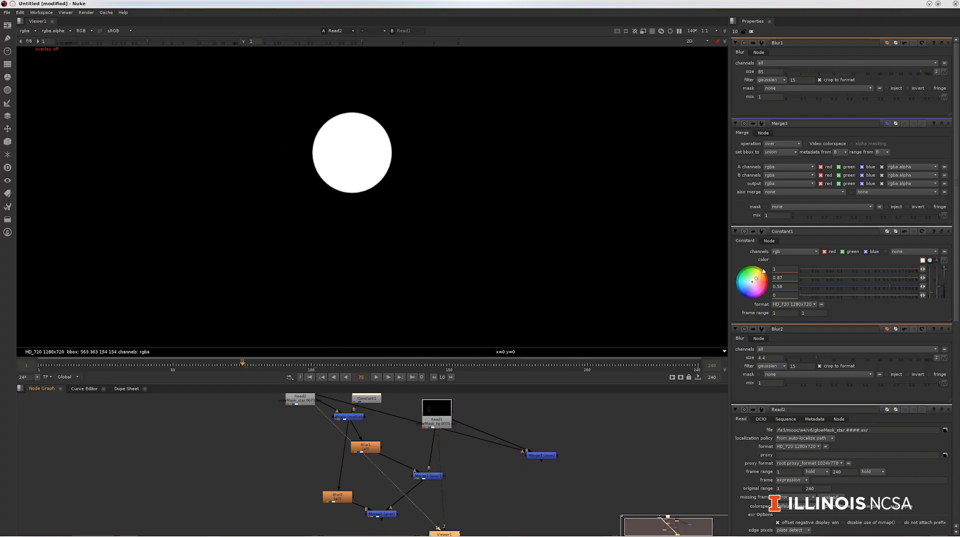
key(1)
mouse_move(370, 365)
mouse_down()
mouse_move(417, 365)
mouse_move(356, 365)
mouse_up()
click(382, 514)
key(1)
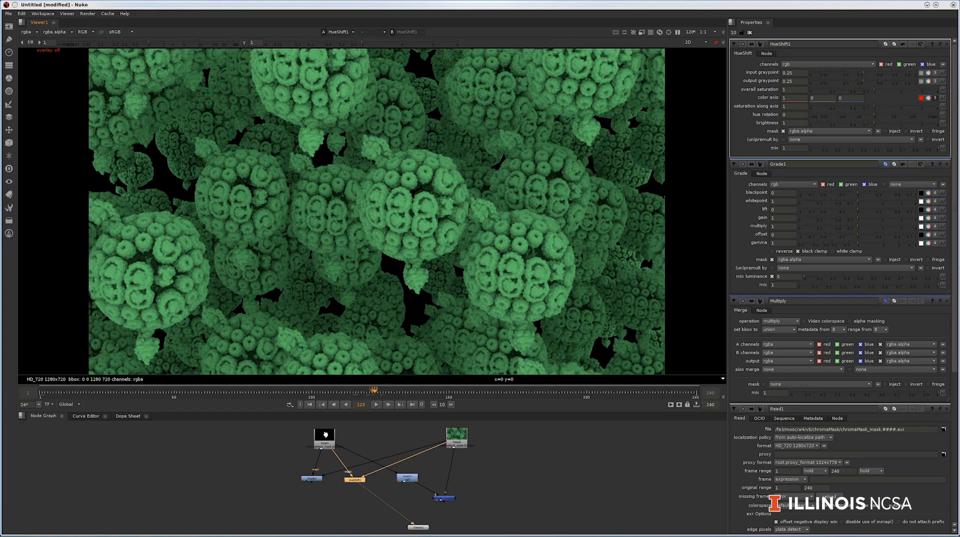
Step: View the chroma mask in Read1 and the Multiply result while scrubbing between frames 123 and 132
click(326, 434)
key(1)
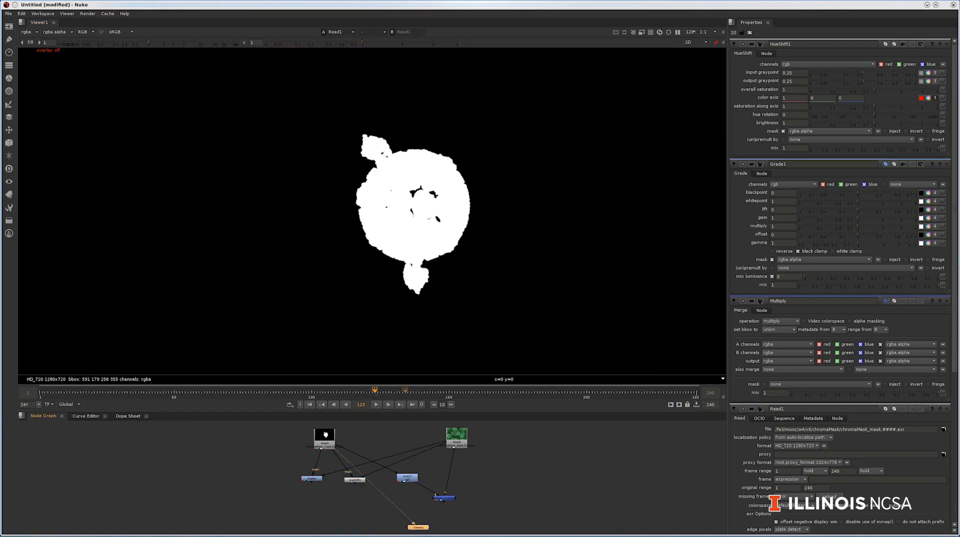
mouse_move(383, 392)
mouse_down()
mouse_move(144, 392)
mouse_move(595, 392)
mouse_move(400, 392)
mouse_up()
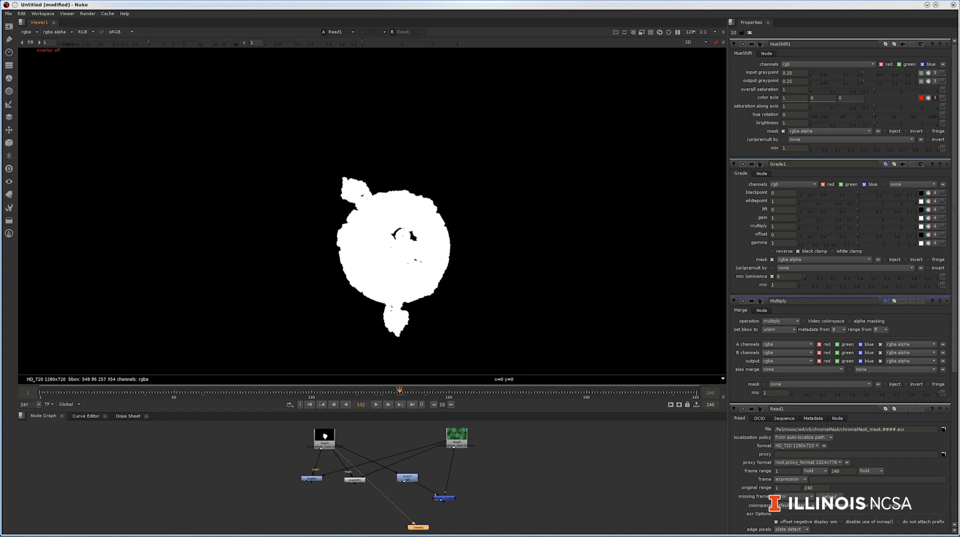
key(1)
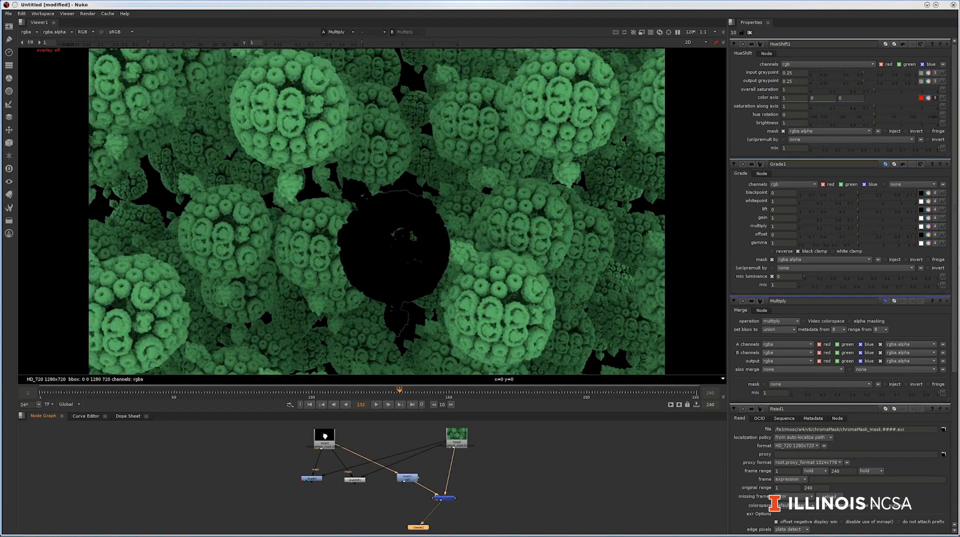
mouse_move(385, 393)
mouse_down()
mouse_move(363, 392)
mouse_move(385, 392)
mouse_move(374, 392)
mouse_up()
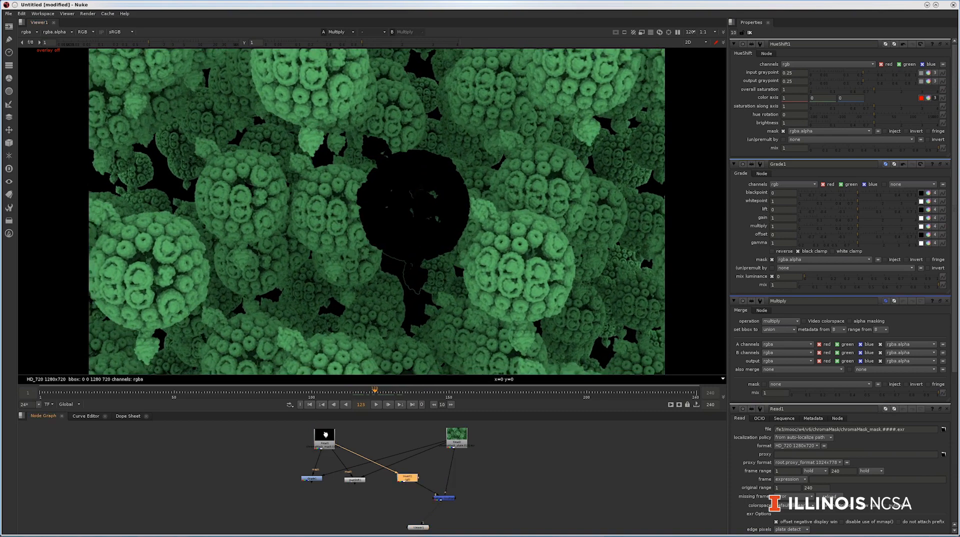
Step: Disable the invert node between the Read1 mask and Multiply, and play the masked result forward and backward
key(d)
key(l)
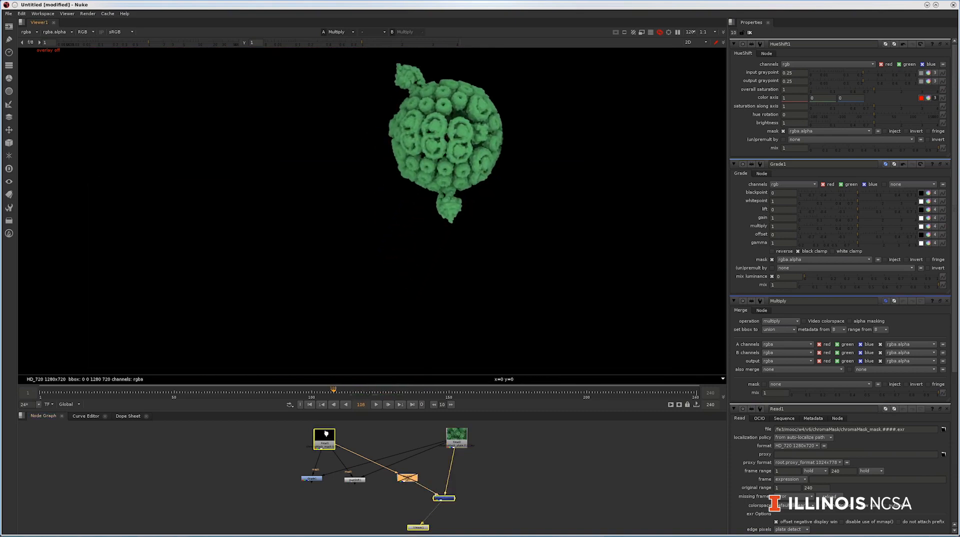
key(j)
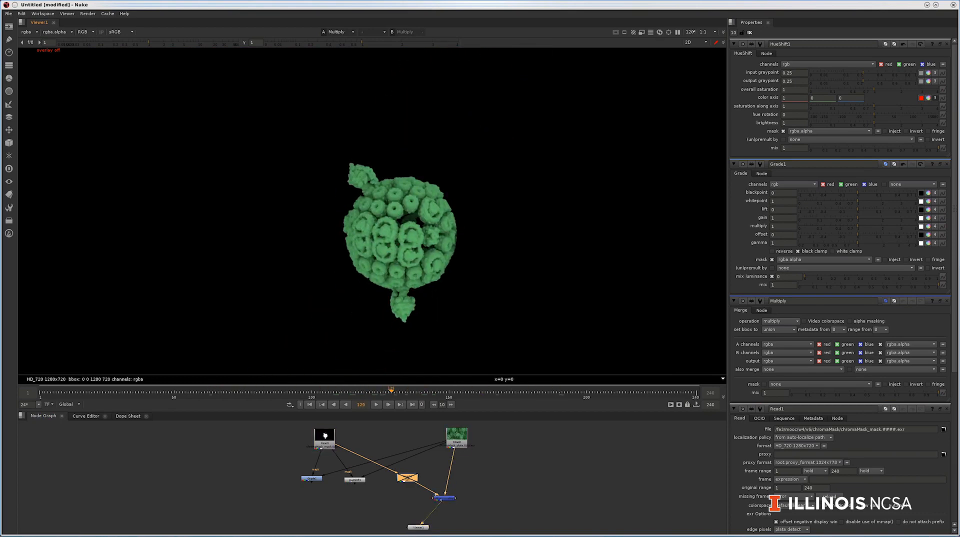
Step: Show the masked Grade1 node in the viewer and open its properties for editing
click(312, 479)
key(1)
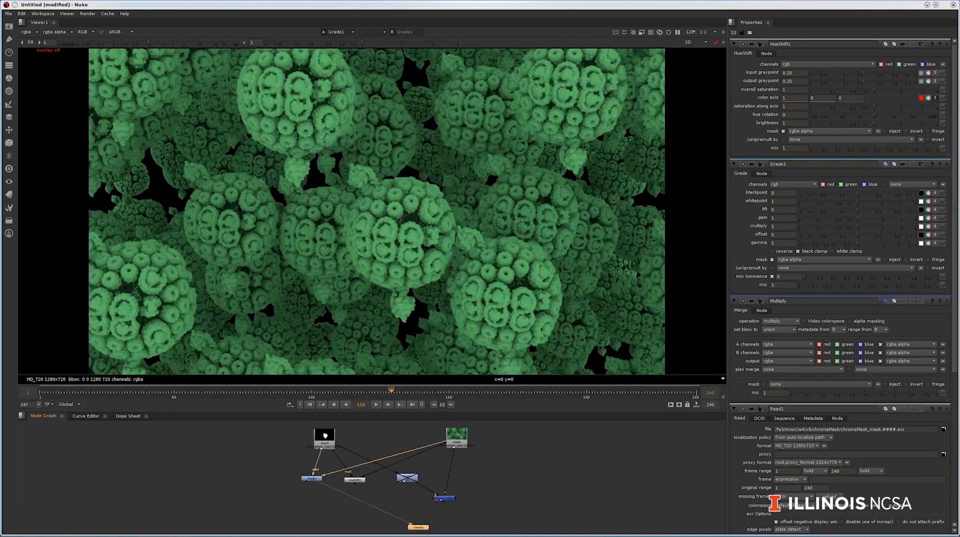
double_click(312, 478)
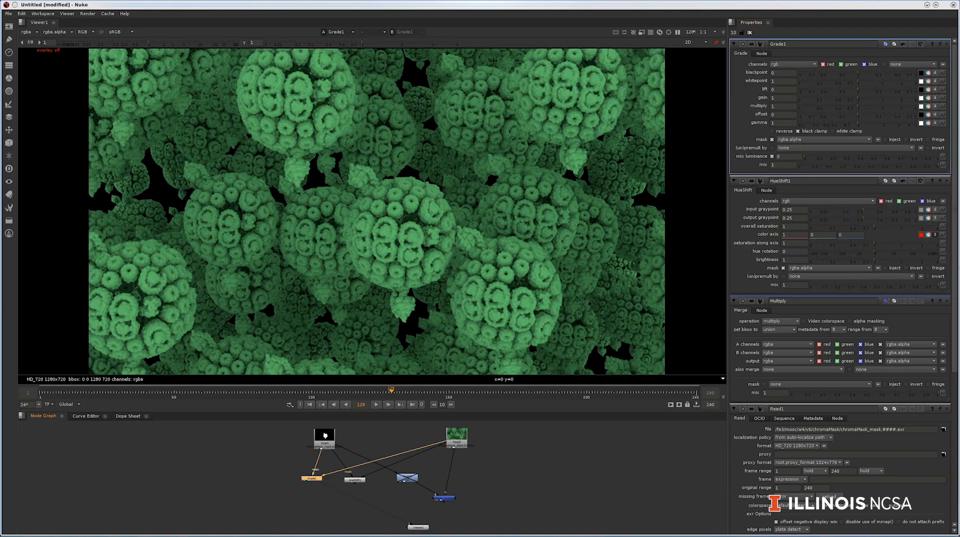